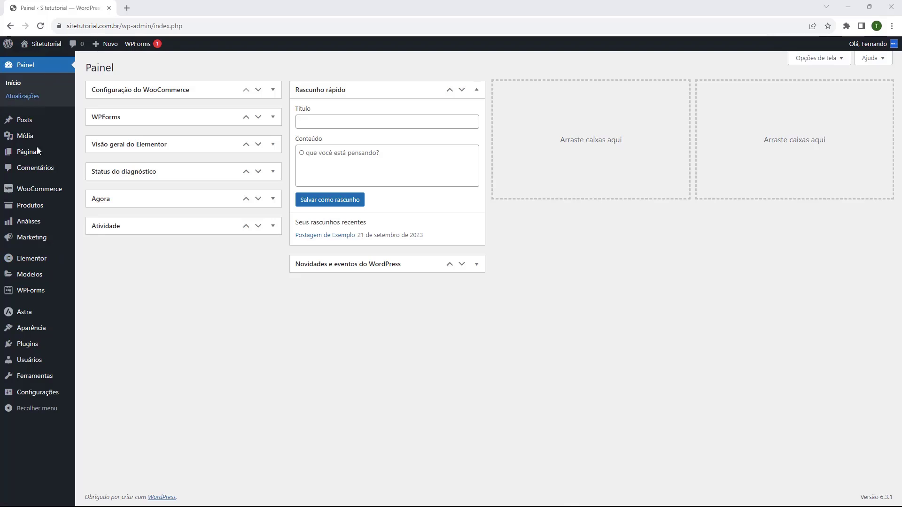
Open the active Astra theme's customizer and go to its footer builder (Construtor de rodapé).
mouse_move(24, 329)
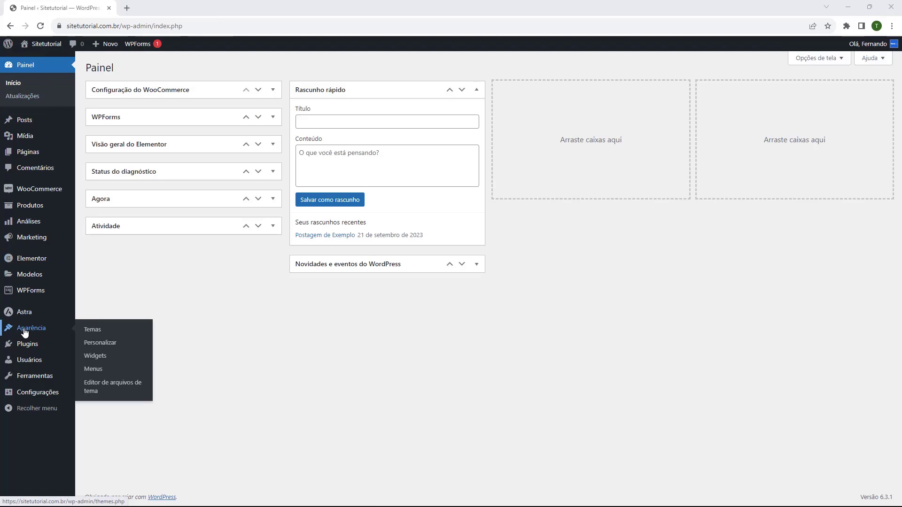
left_click(25, 332)
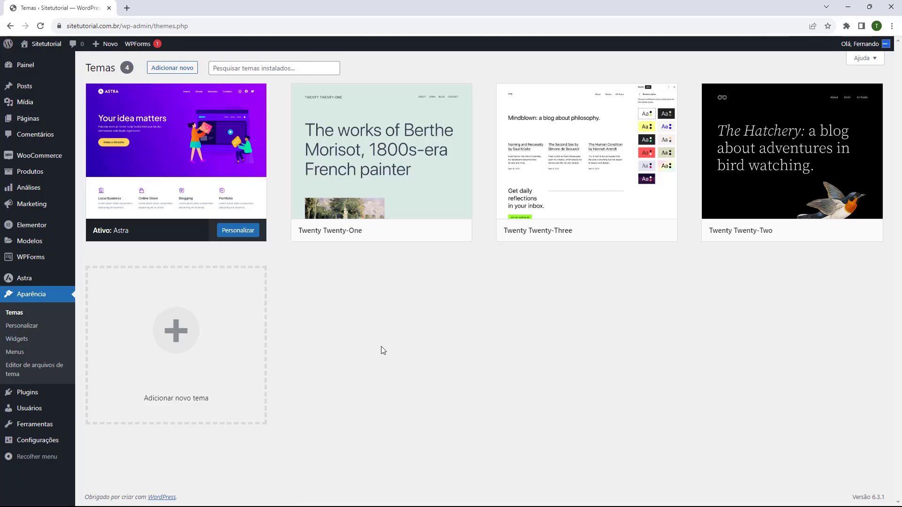
mouse_move(125, 134)
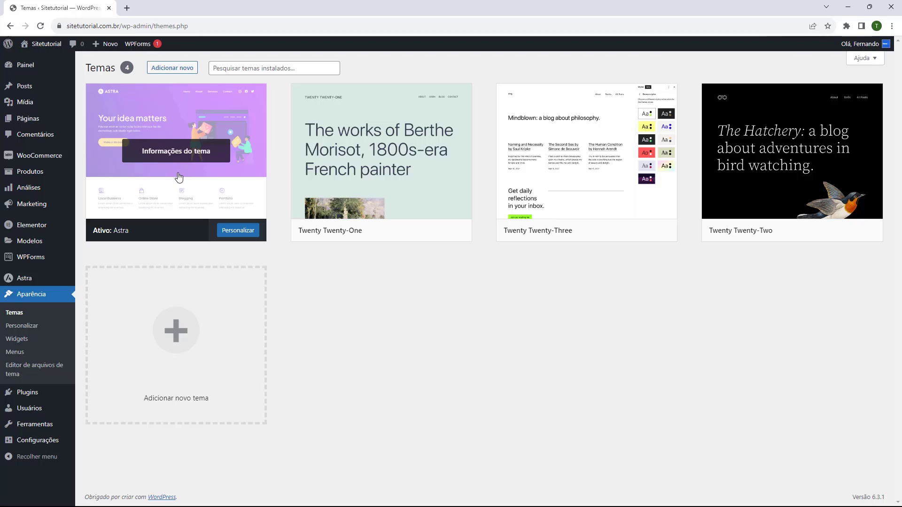
left_click(235, 231)
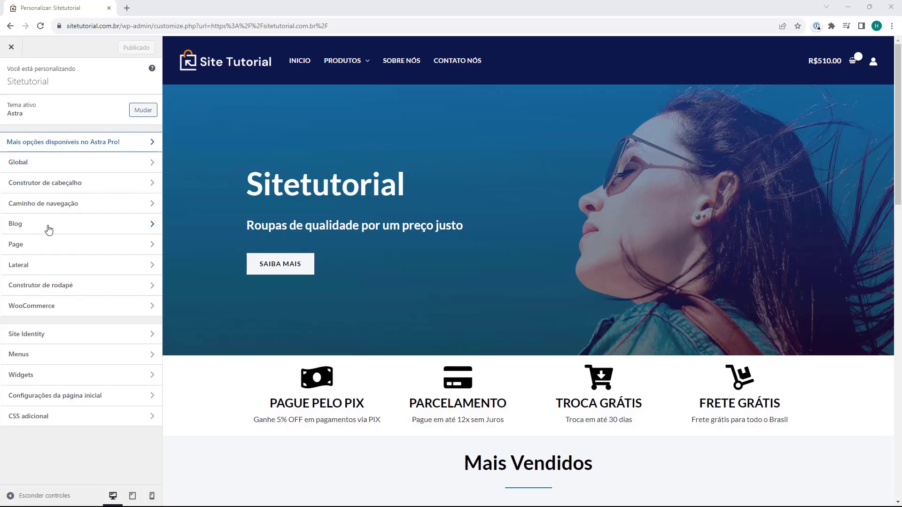
left_click(56, 293)
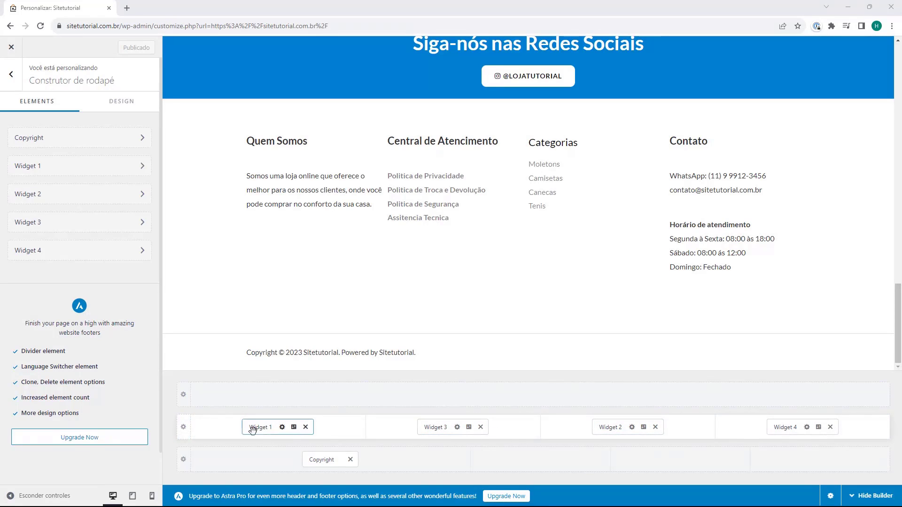
Open the background colour setting (Fundo) in the design options of the main footer row.
left_click(184, 428)
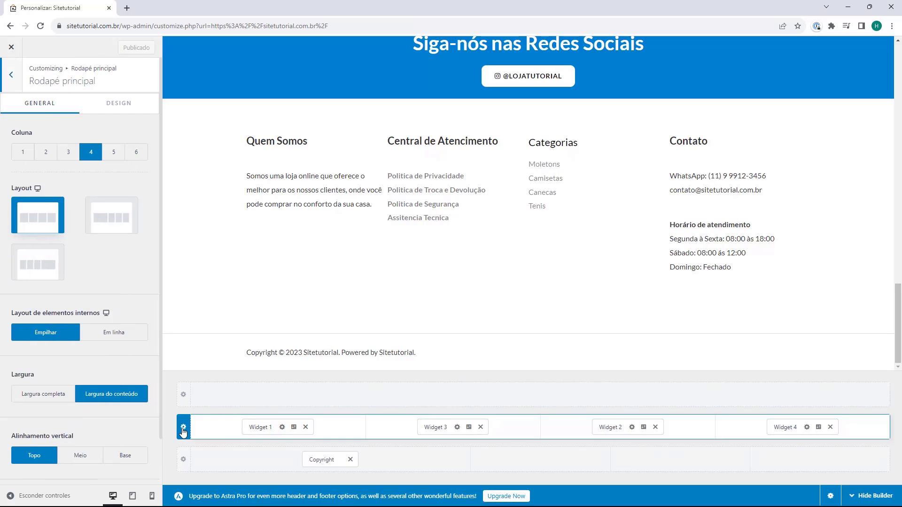
scroll(61, 384, "down", 1)
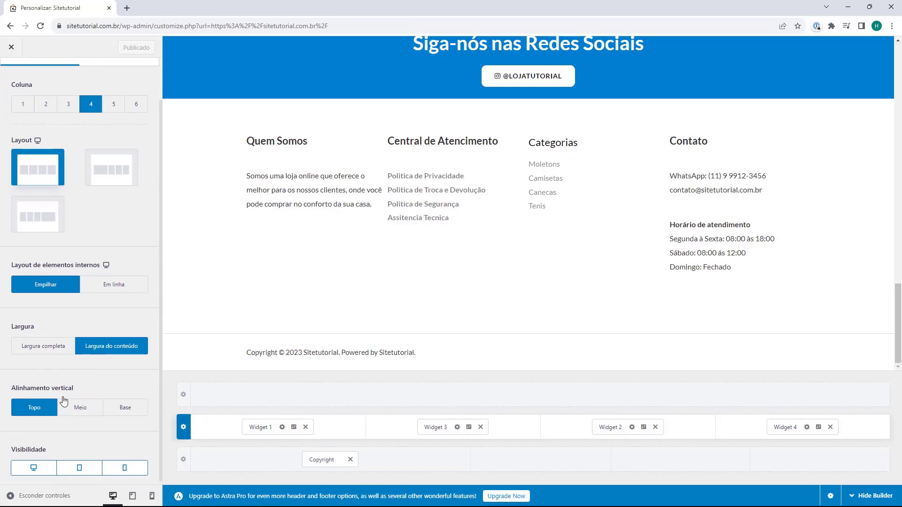
scroll(68, 390, "up", 1)
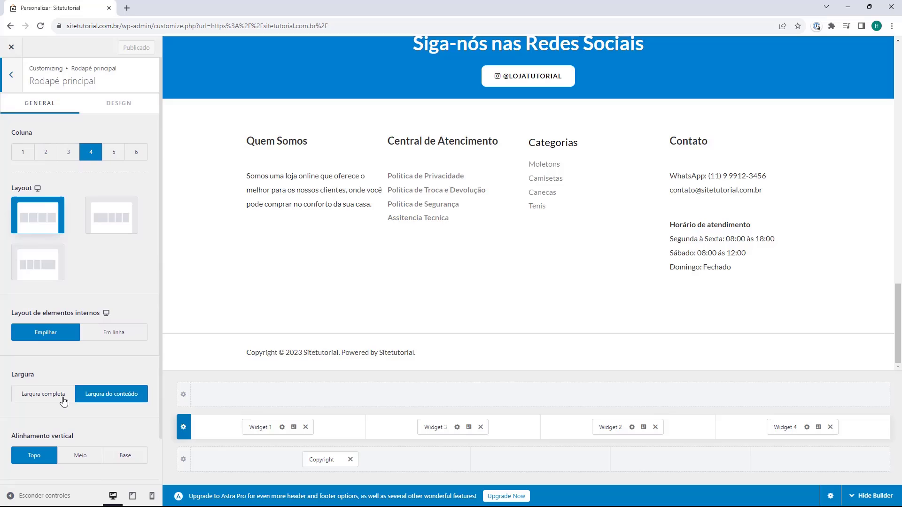
left_click(112, 109)
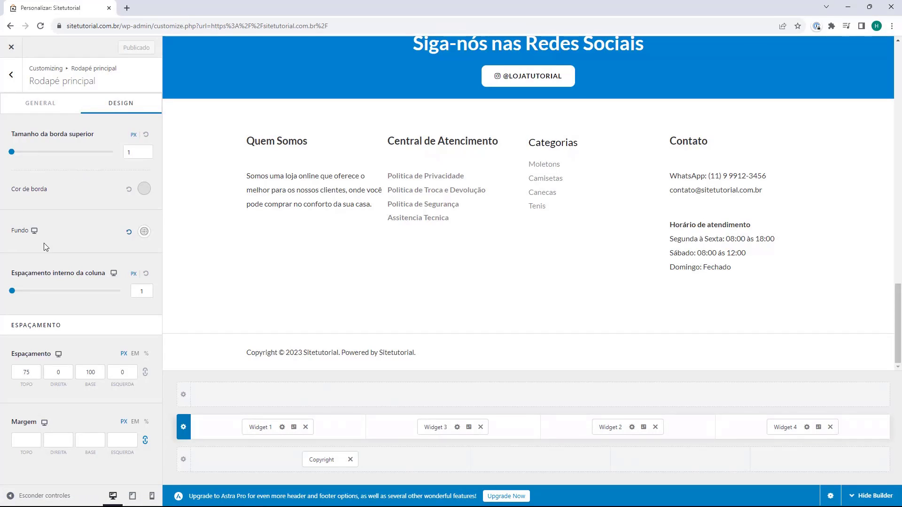
left_click(144, 232)
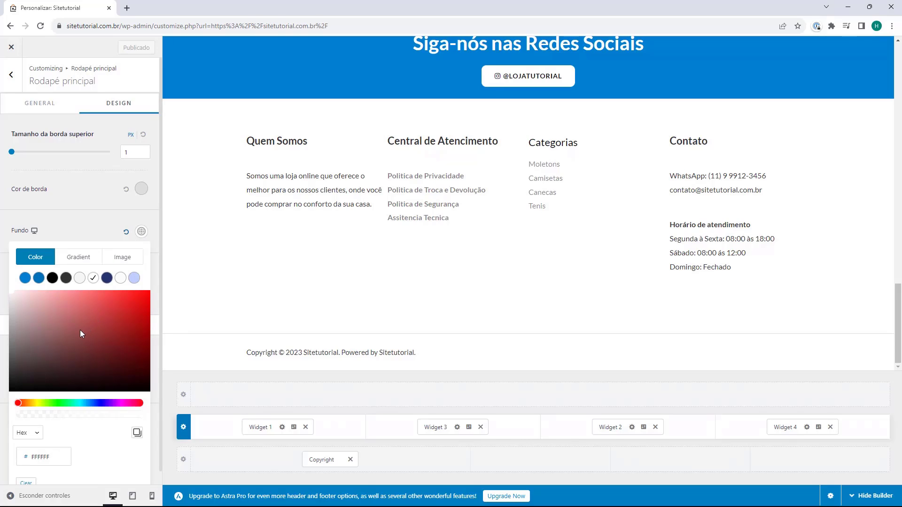
Try a purple-blue background, hex 414198, on the main footer row.
mouse_move(81, 331)
left_mouse_down()
mouse_move(121, 309)
mouse_move(86, 326)
mouse_move(103, 346)
mouse_move(117, 317)
mouse_move(99, 320)
mouse_move(86, 339)
mouse_move(59, 310)
mouse_move(92, 343)
left_mouse_up()
left_click_drag(80, 402, 104, 404)
left_click_drag(104, 350, 89, 331)
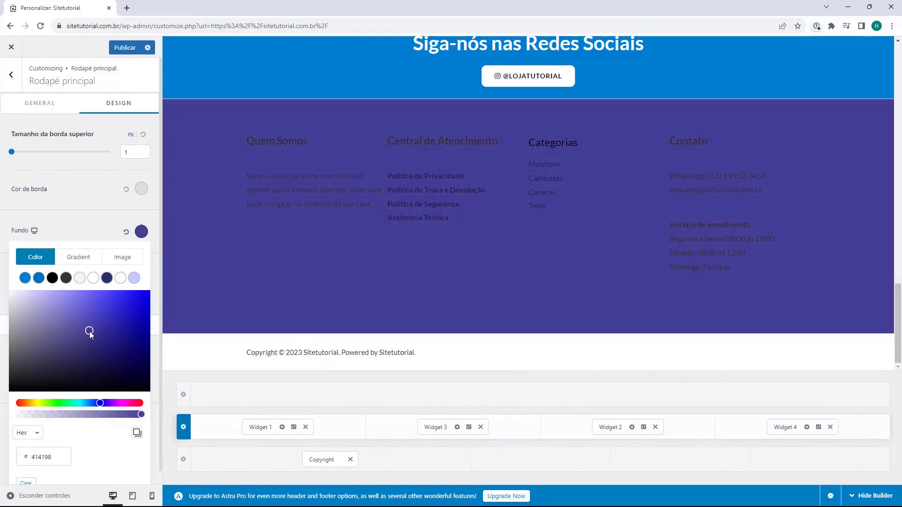
Set the main footer row's background colour to hex 0E1B4D.
scroll(63, 353, "down", 1)
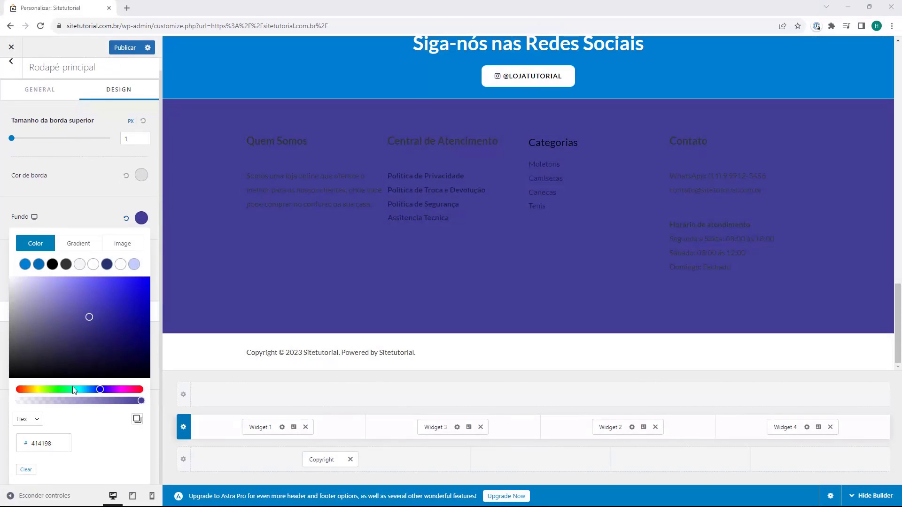
double_click(45, 447)
type("0E1B4D")
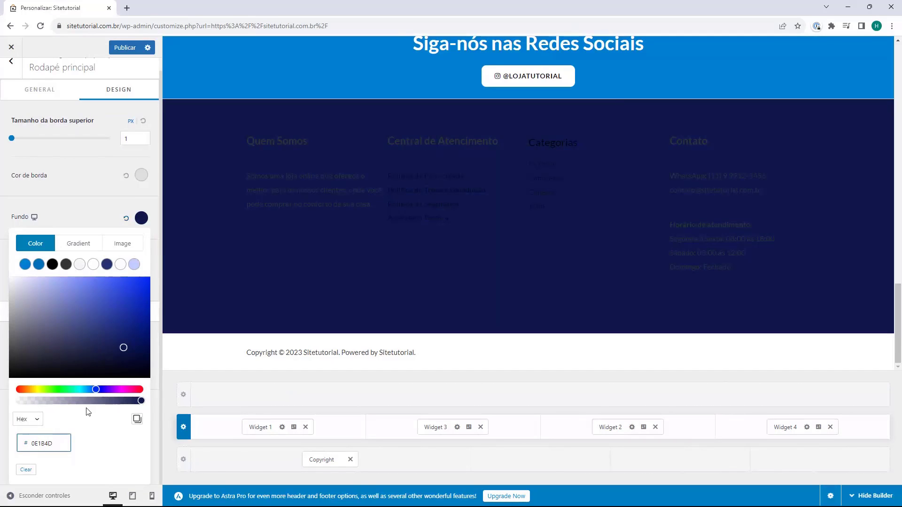
left_click(58, 433)
left_click(209, 414)
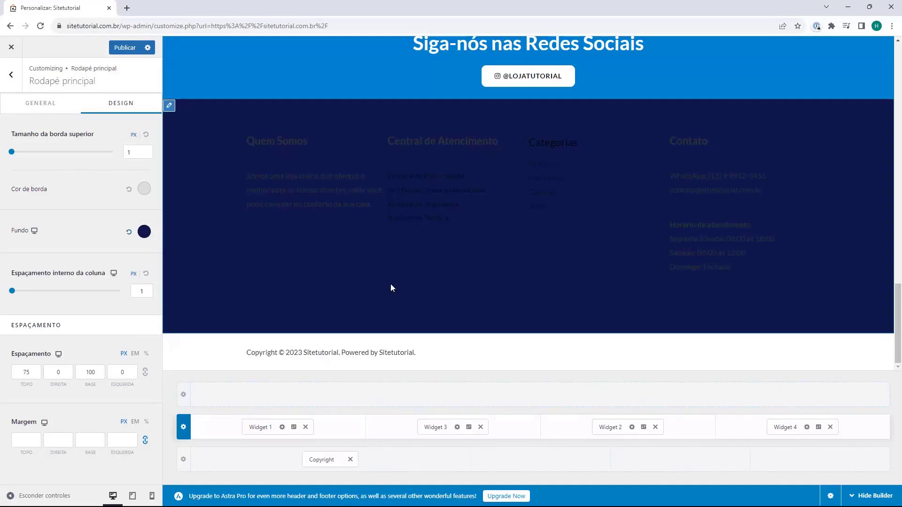
left_click(339, 296)
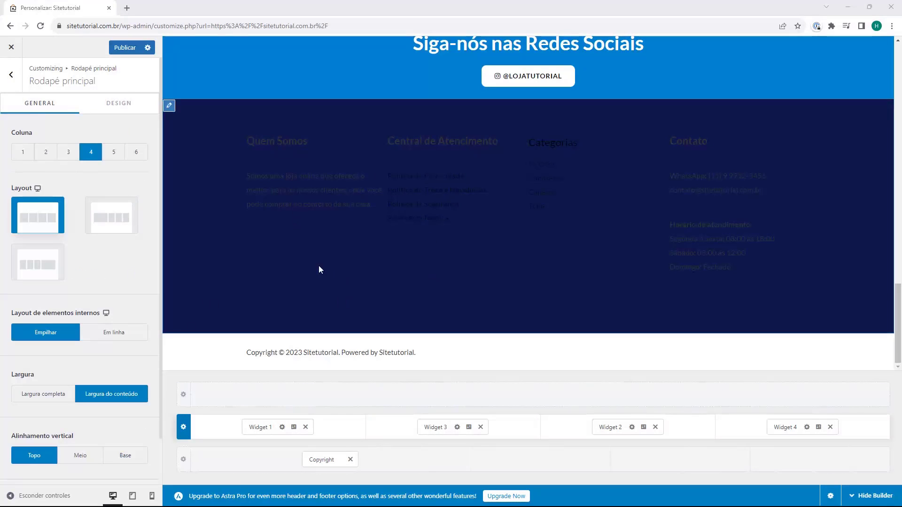
left_click(105, 103)
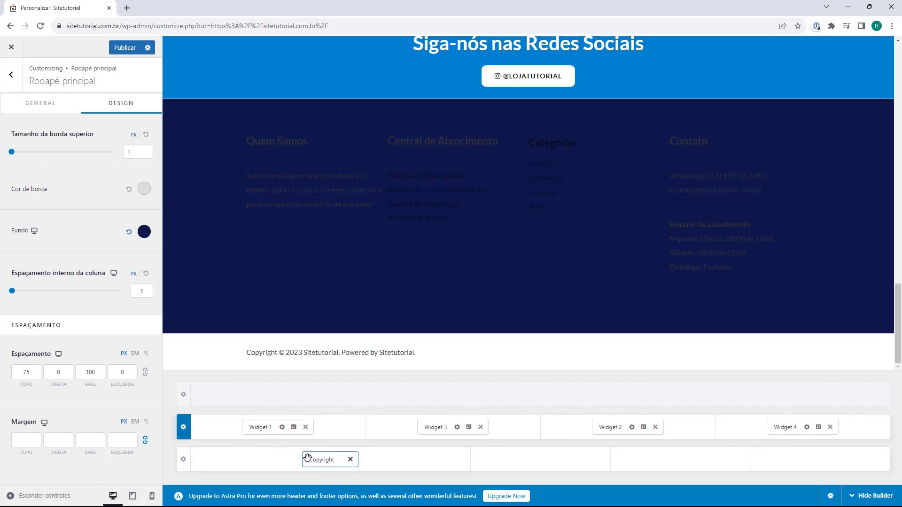
left_click(262, 433)
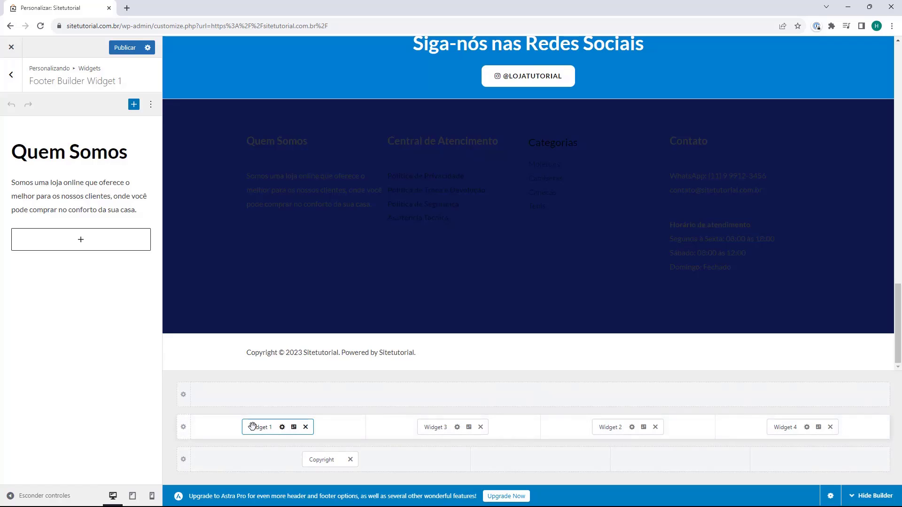
Keep Widget 1 aligned to the left and set its title colour to white.
left_click(293, 428)
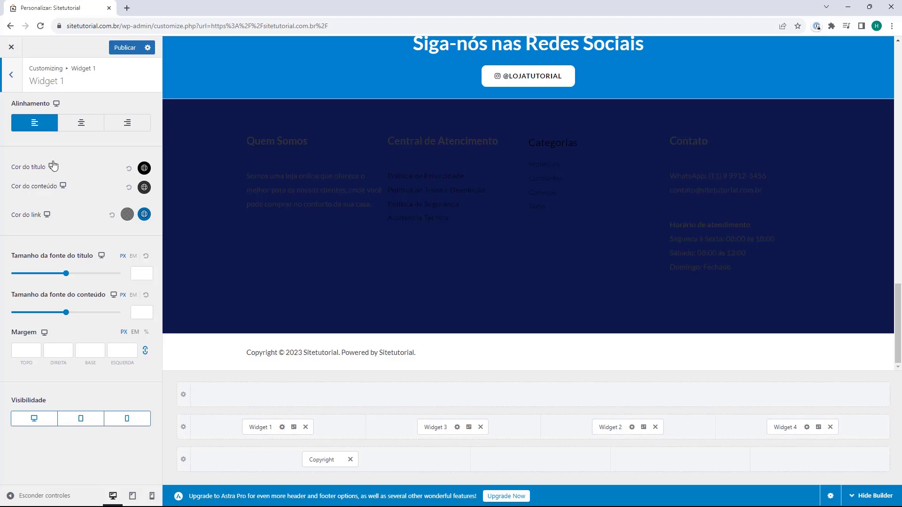
left_click(70, 131)
left_click(54, 130)
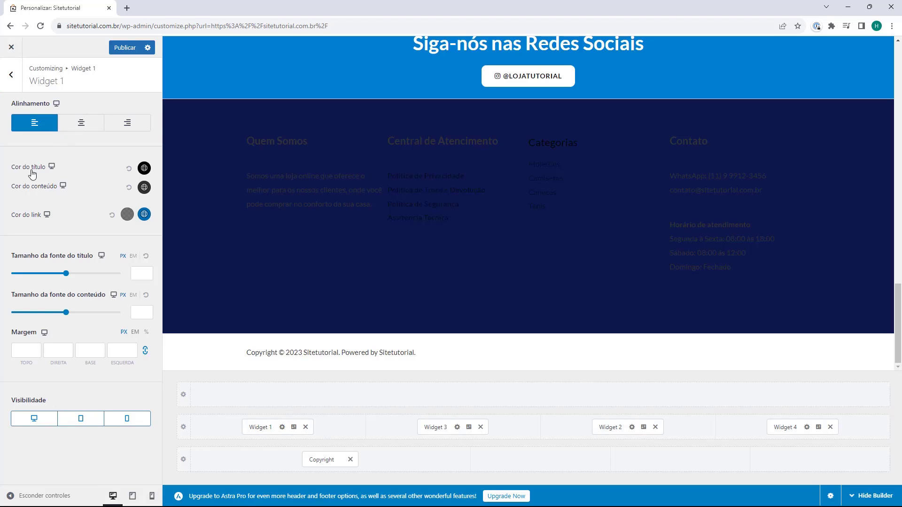
left_click(144, 167)
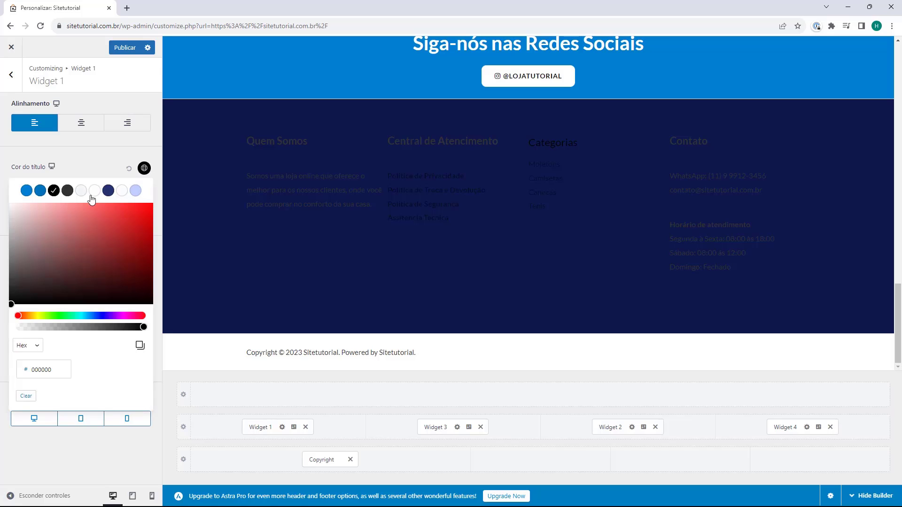
left_click(94, 192)
left_click(144, 168)
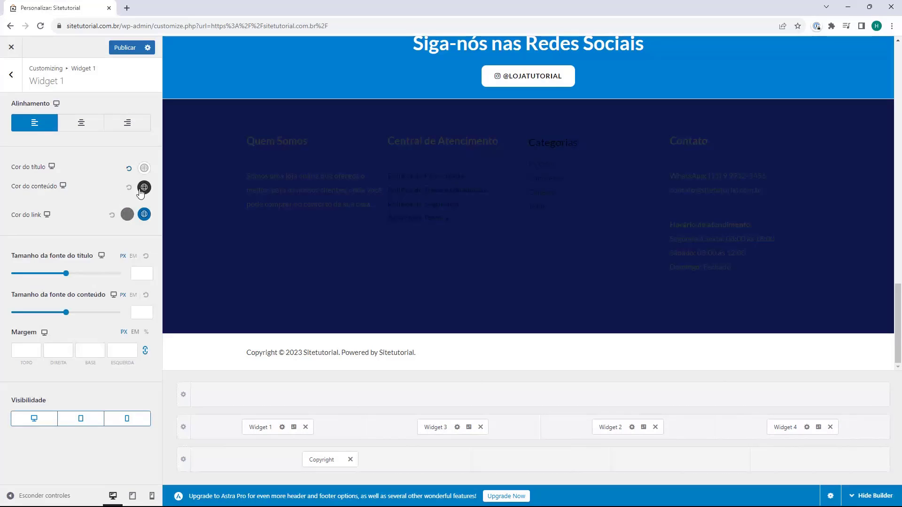
Set Widget 1's content colour to F5F7F9 and its link colour to white, FFFFFF.
left_click(144, 187)
left_click(81, 209)
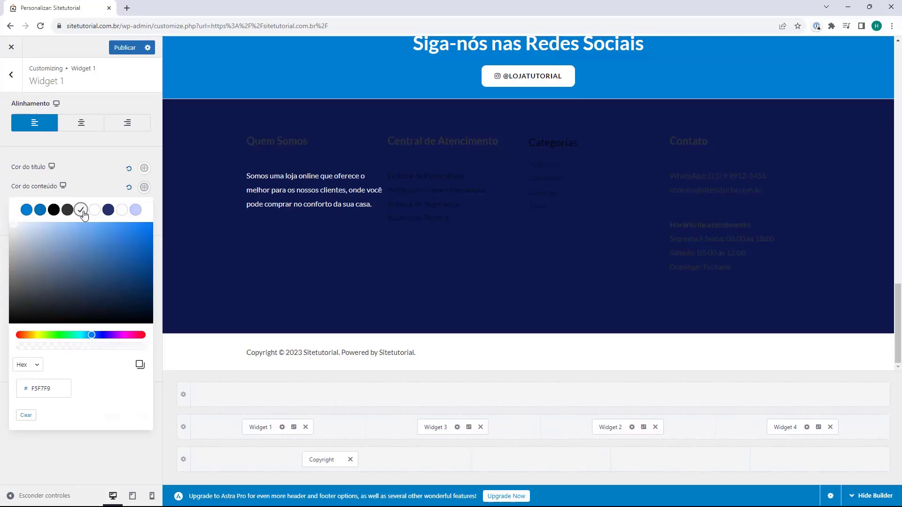
left_click(88, 175)
left_click(127, 214)
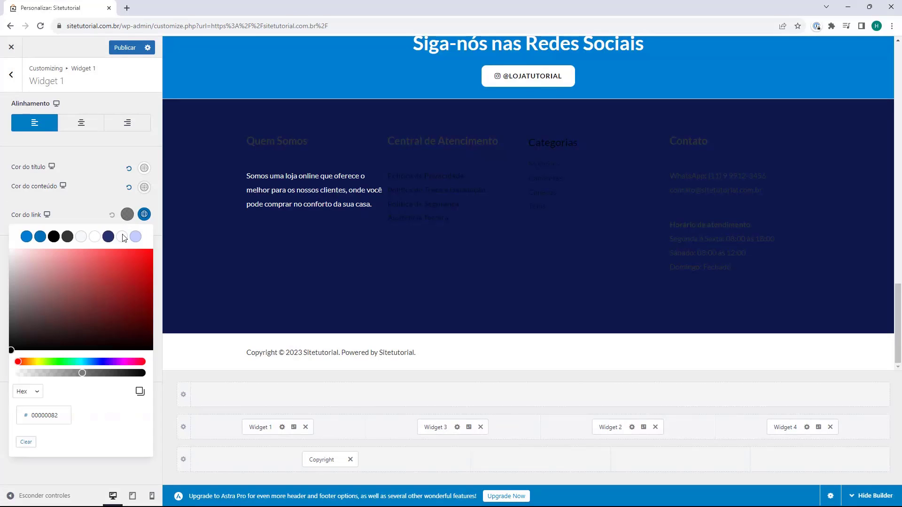
left_click(94, 238)
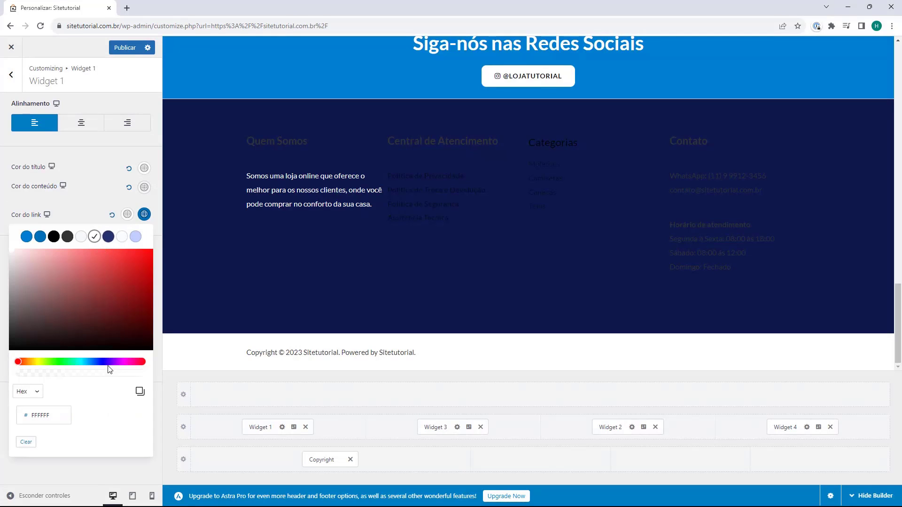
left_click(103, 187)
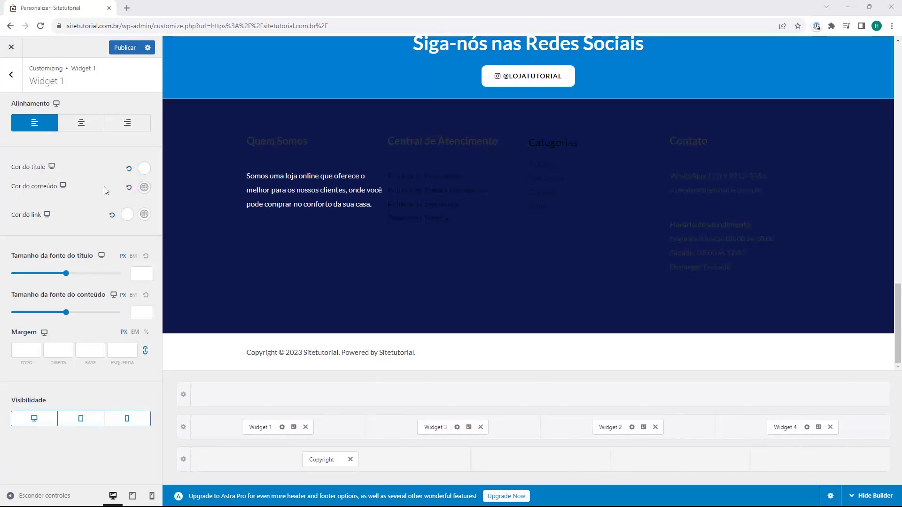
Set the title, content and link colours of Widget 3 in the footer to white.
left_click(467, 430)
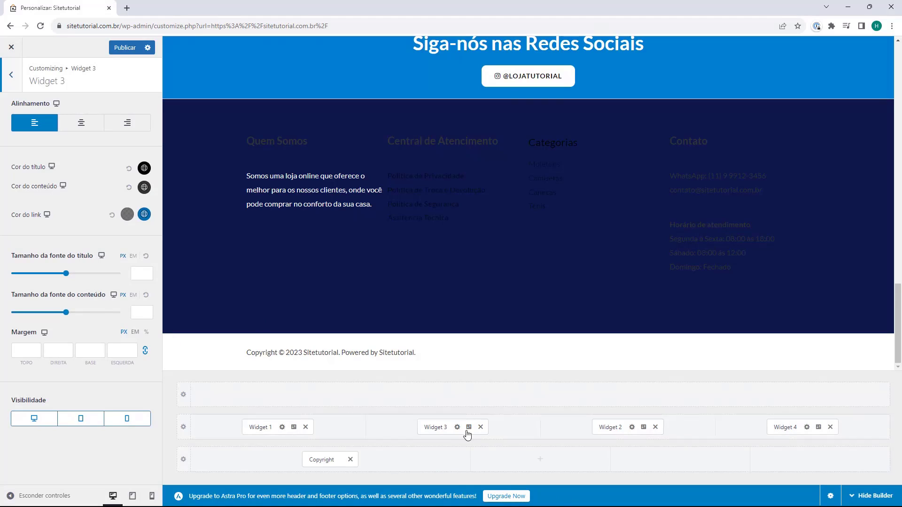
left_click(144, 167)
left_click(94, 190)
left_click(144, 168)
left_click(145, 187)
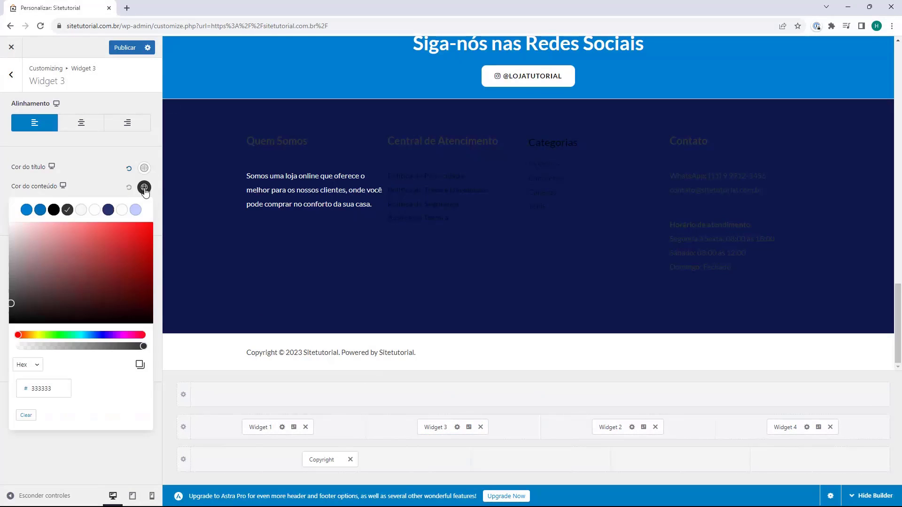
left_click(99, 212)
left_click(87, 169)
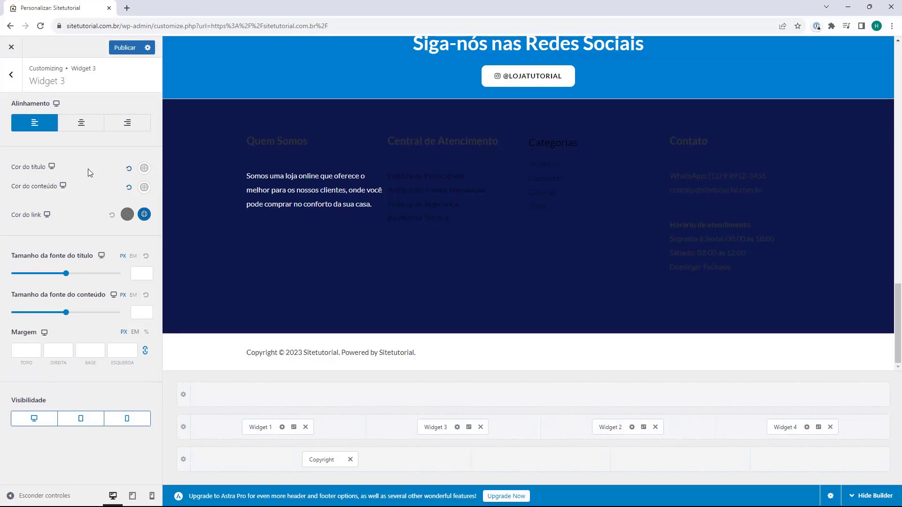
Set the title, content and link colours of Widget 2, the Categorias column, to white FFFFFF.
left_click(641, 427)
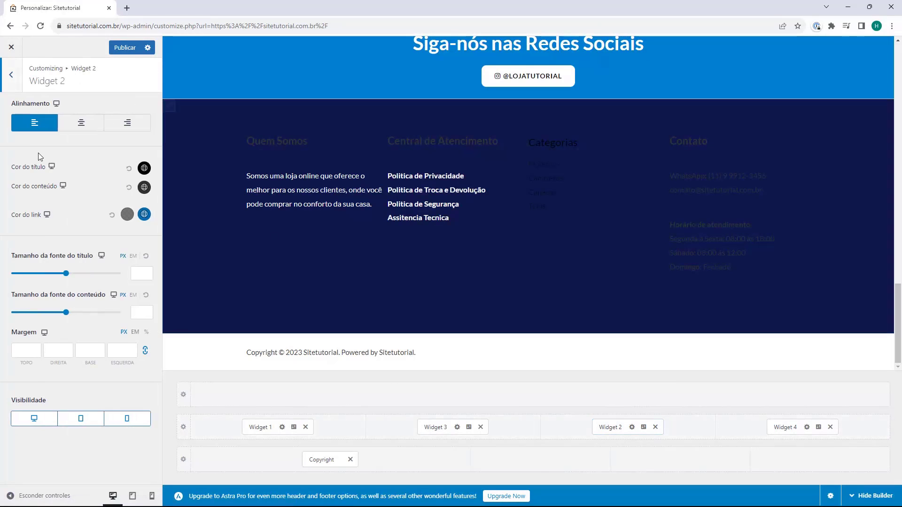
left_click(145, 168)
left_click(95, 169)
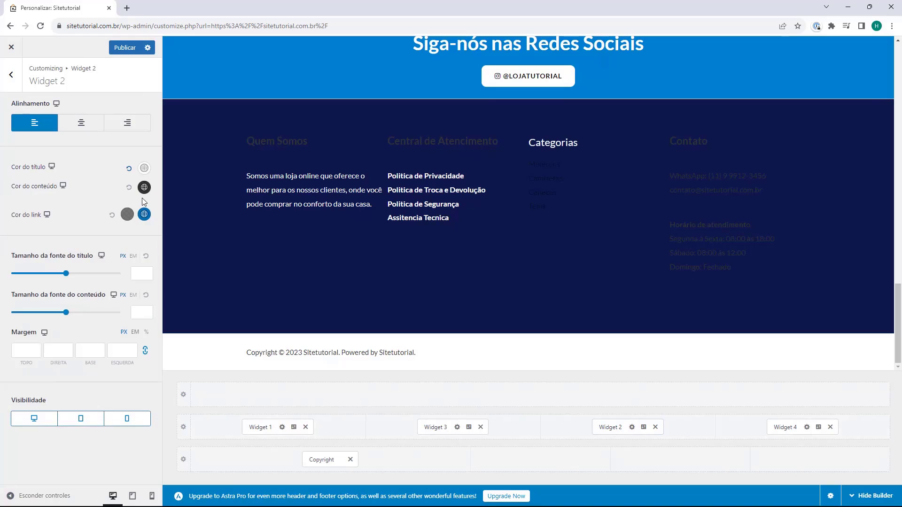
left_click(144, 188)
left_click(96, 210)
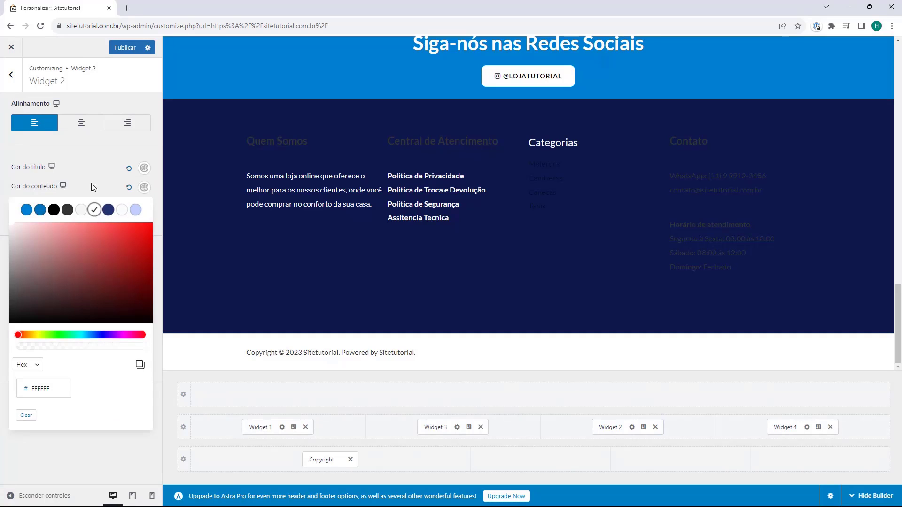
left_click(91, 187)
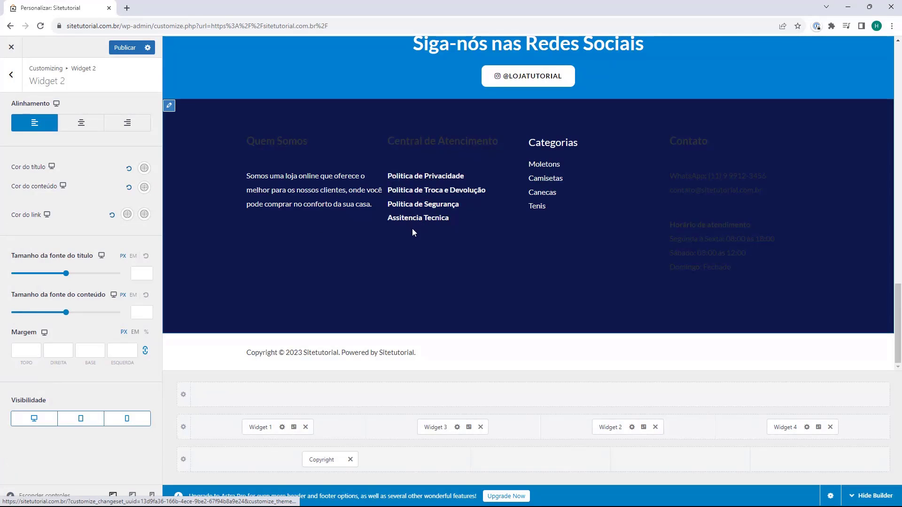
Set the title, content and link colours of Widget 4, the Contato column, to white.
left_click(674, 180)
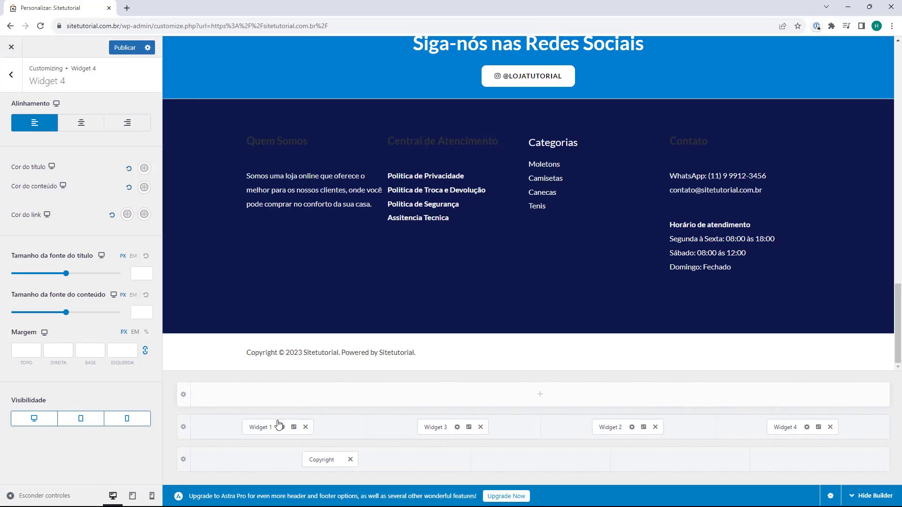
Set the text colour of the Quem Somos heading block in footer Widget 1 to white (Branco, FFFFFF).
left_click(262, 428)
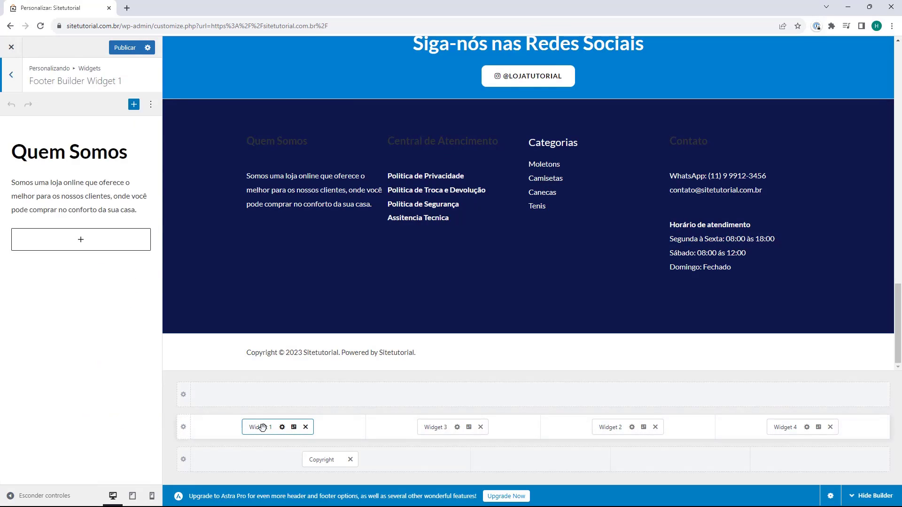
left_click(253, 144)
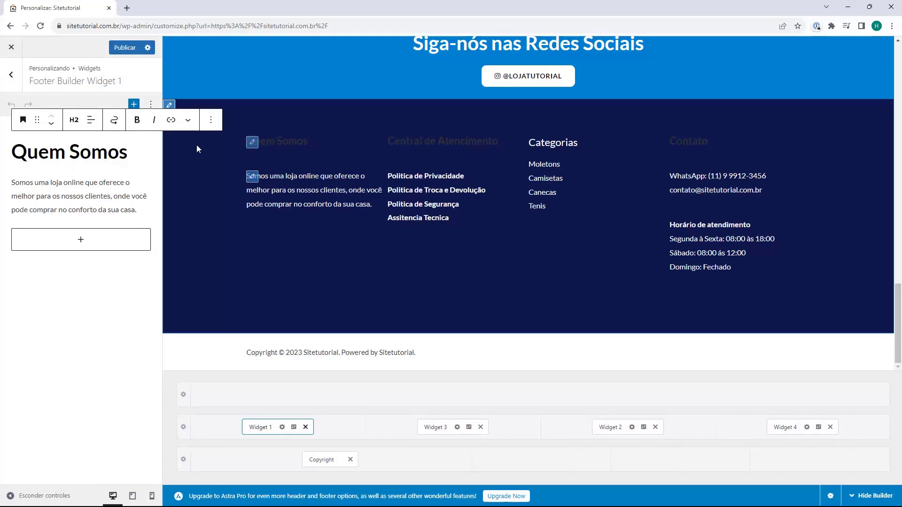
left_click(140, 121)
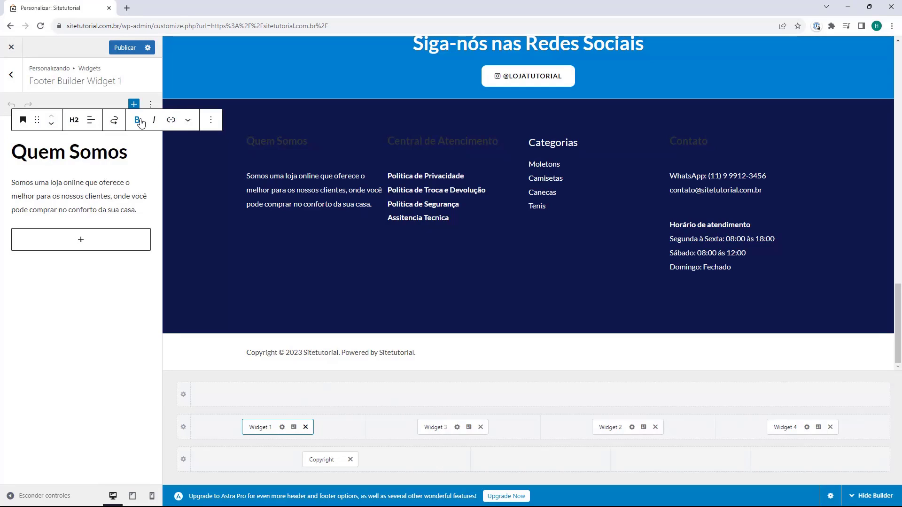
left_click(209, 123)
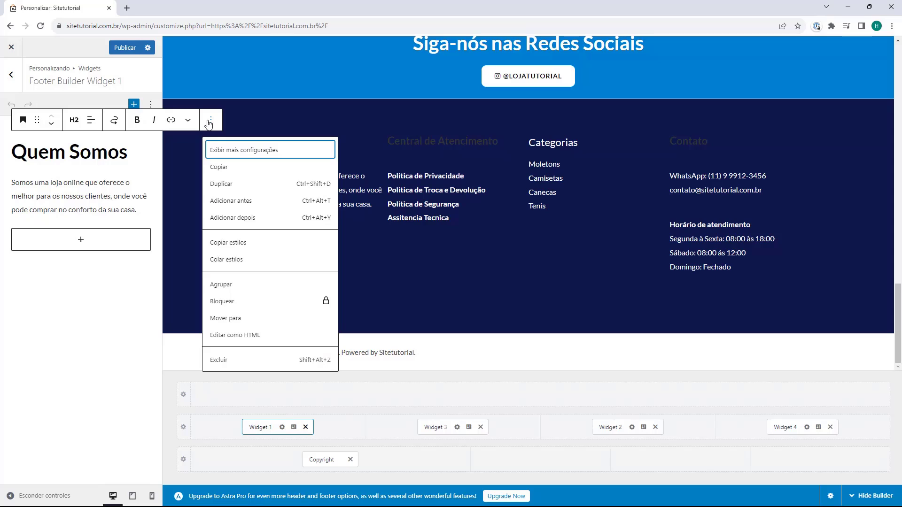
left_click(219, 151)
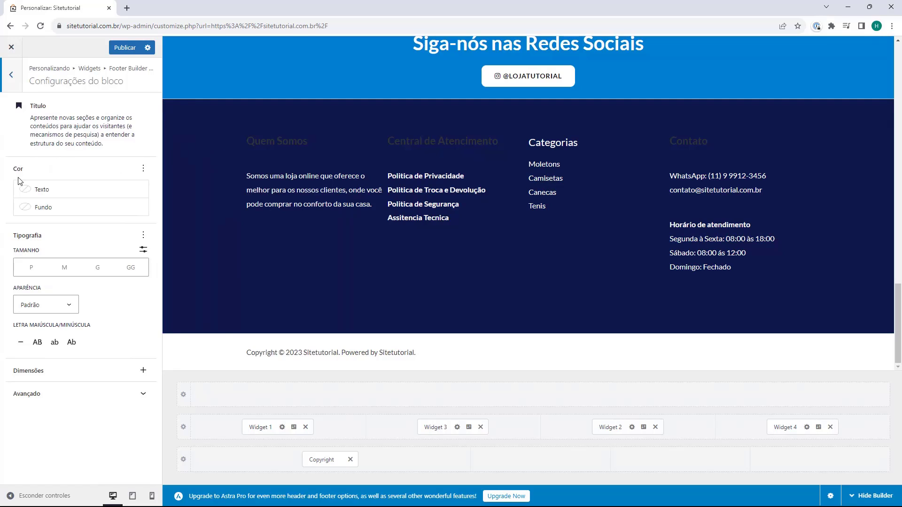
left_click(21, 187)
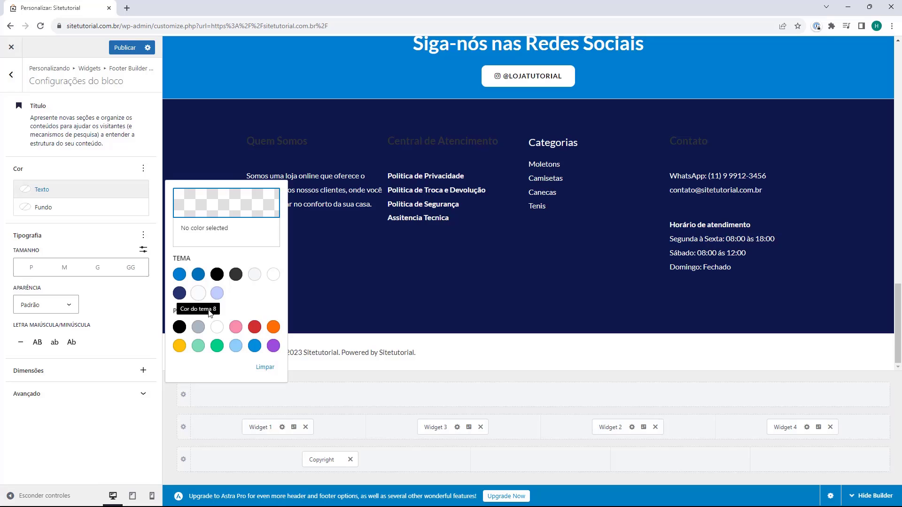
left_click(222, 332)
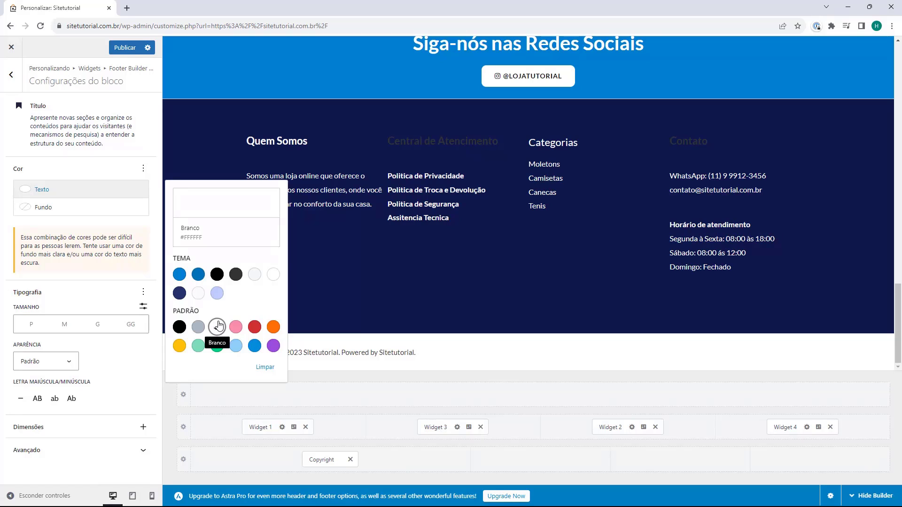
Set the text colour of the Central de Atencimento heading block in footer Widget 3 to white (Branco, FFFFFF).
left_click(393, 143)
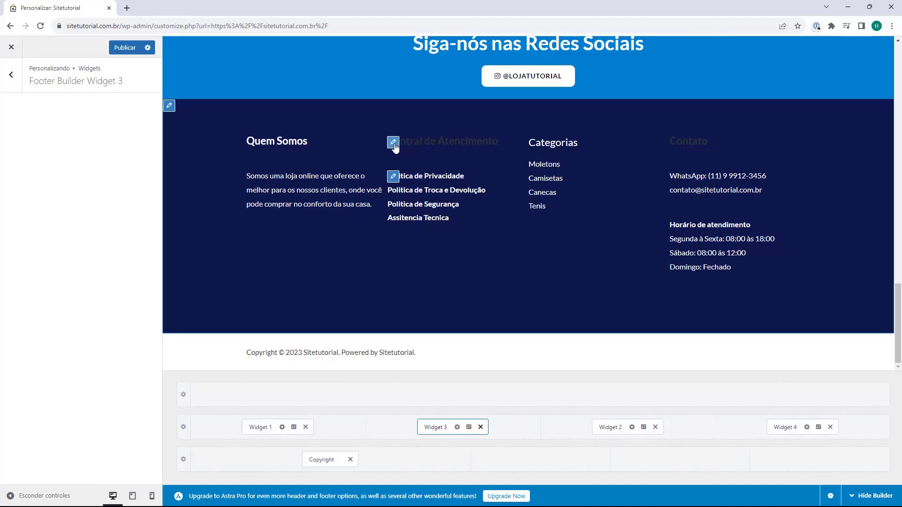
left_click(215, 124)
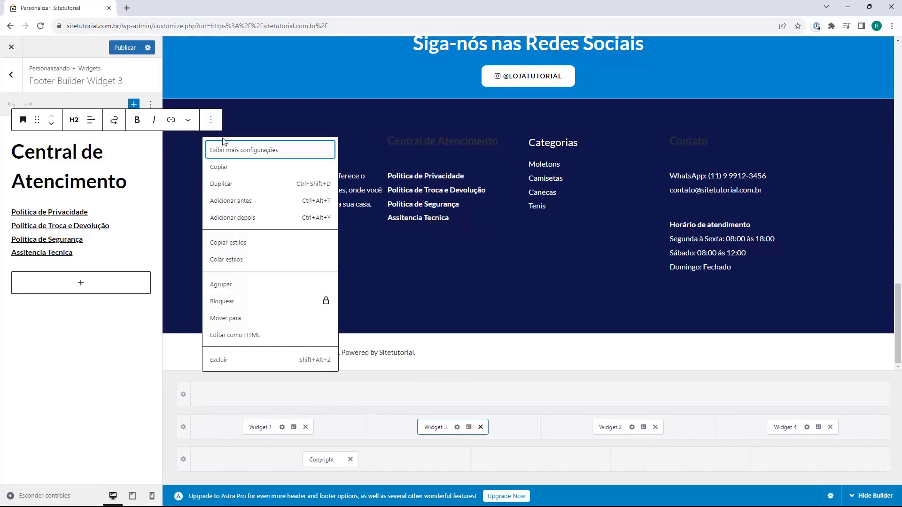
left_click(217, 148)
left_click(32, 189)
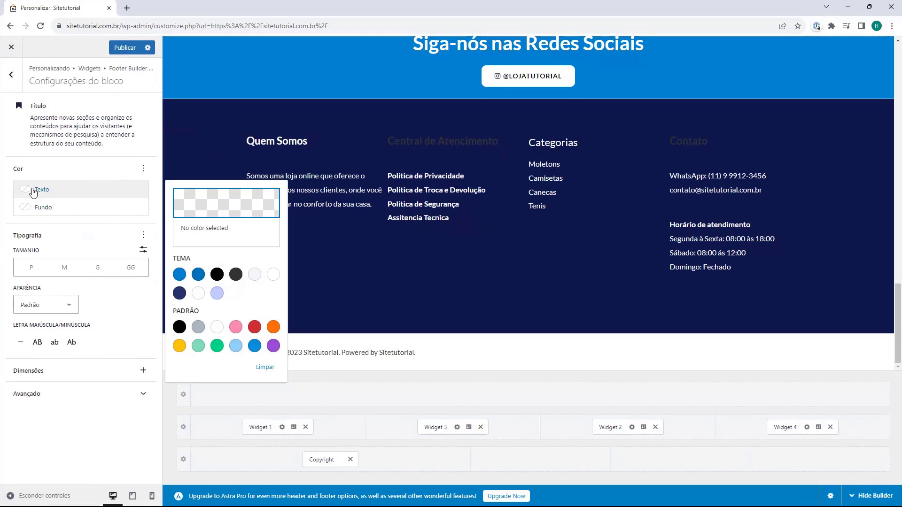
left_click(222, 329)
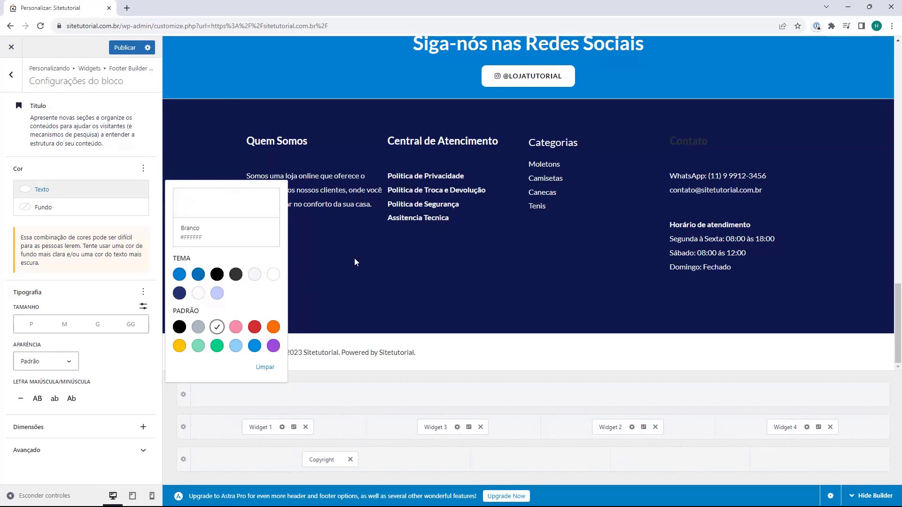
left_click(451, 247)
Set the text colour of the Contato heading block in footer Widget 4 to the default-palette white.
left_click(675, 141)
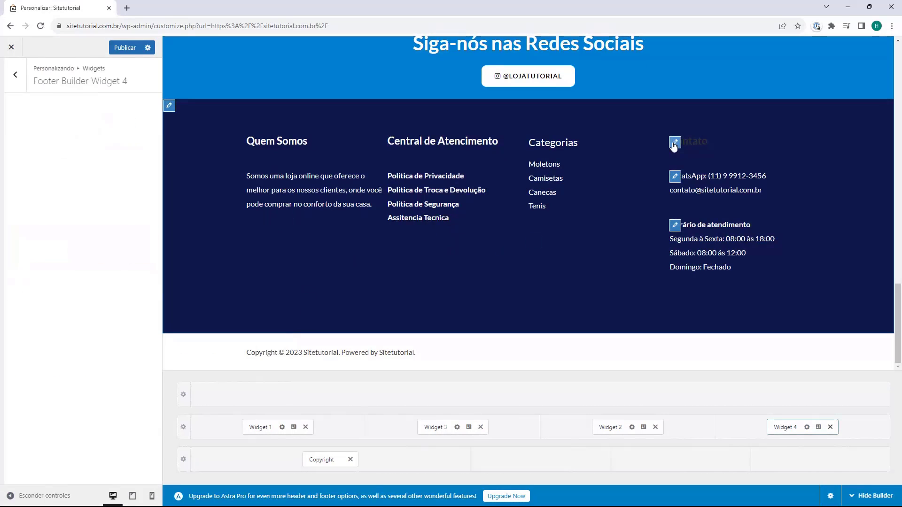
left_click(211, 120)
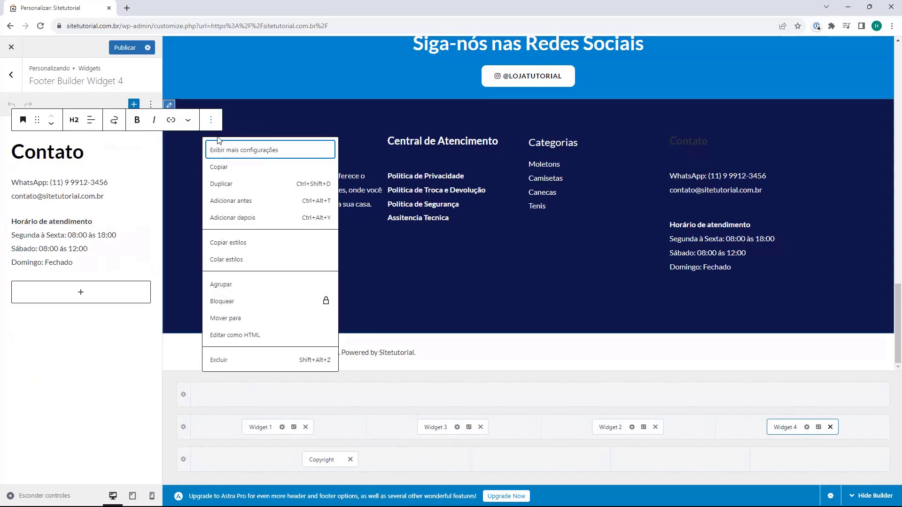
left_click(220, 147)
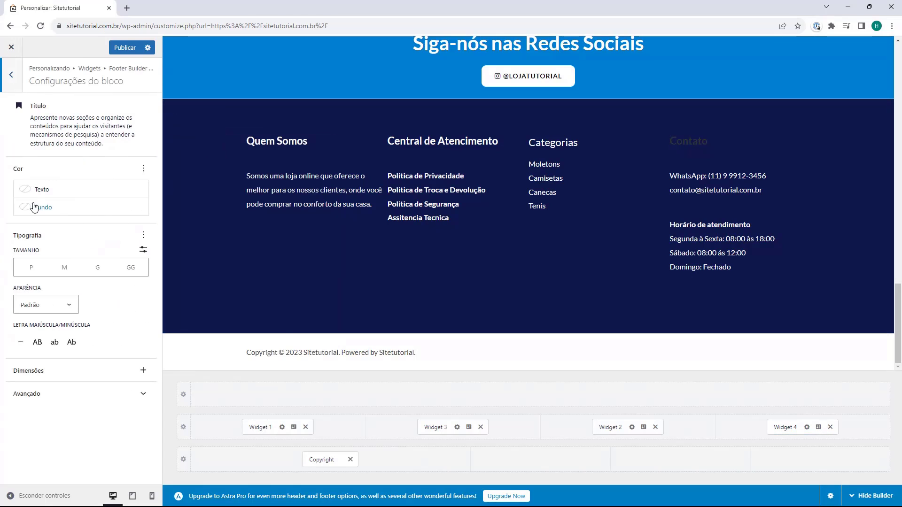
left_click(35, 208)
left_click(41, 191)
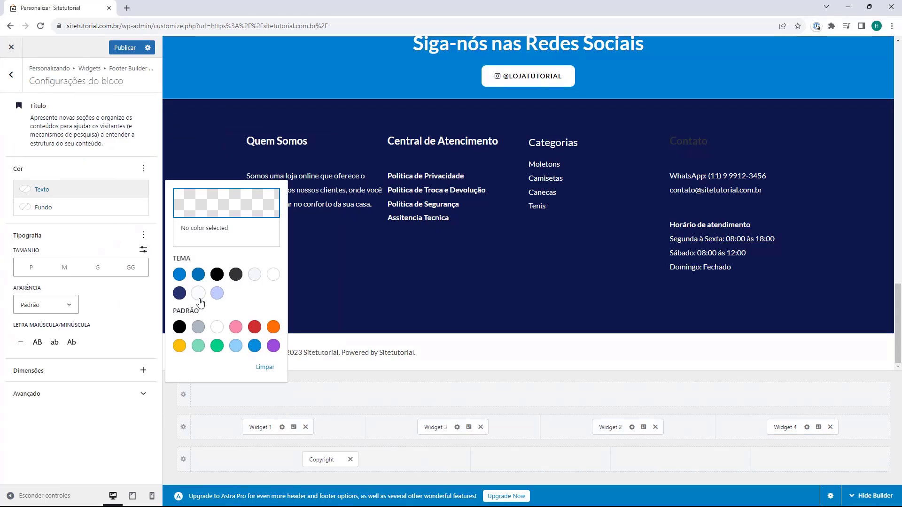
left_click(217, 327)
left_click(289, 205)
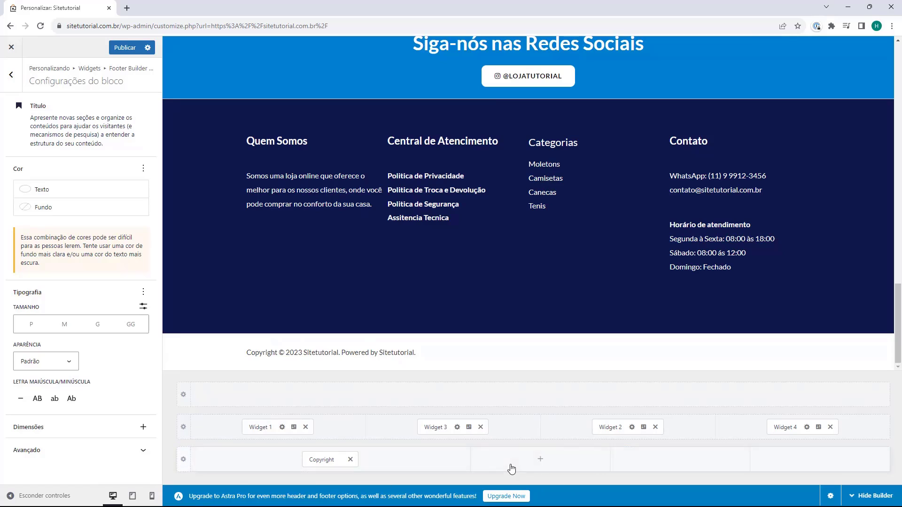
Give the below-footer row the dark blue background 0E1B4D and set its top border size to 0.
mouse_move(545, 466)
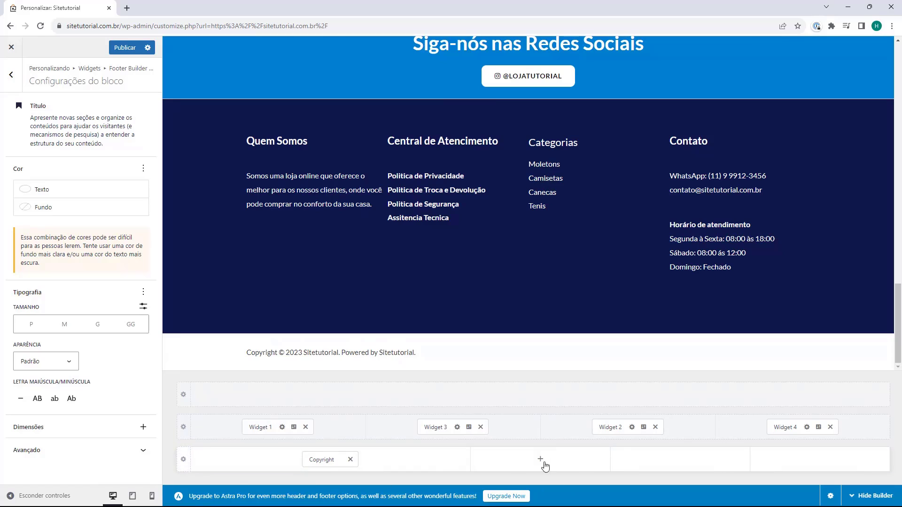
left_click(183, 462)
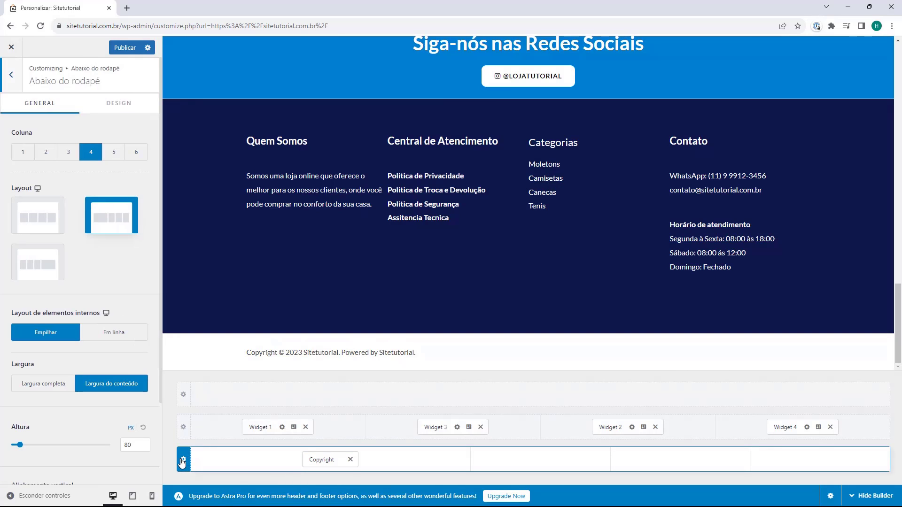
left_click(96, 109)
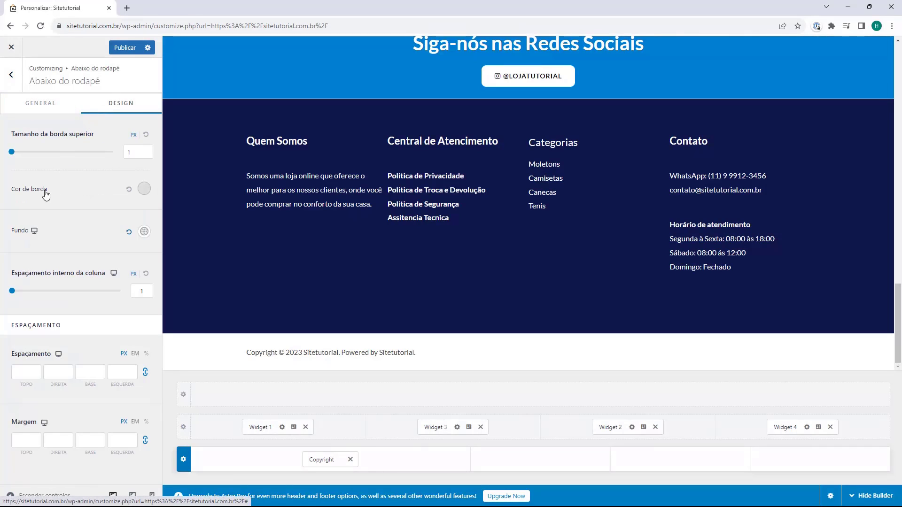
left_click(143, 232)
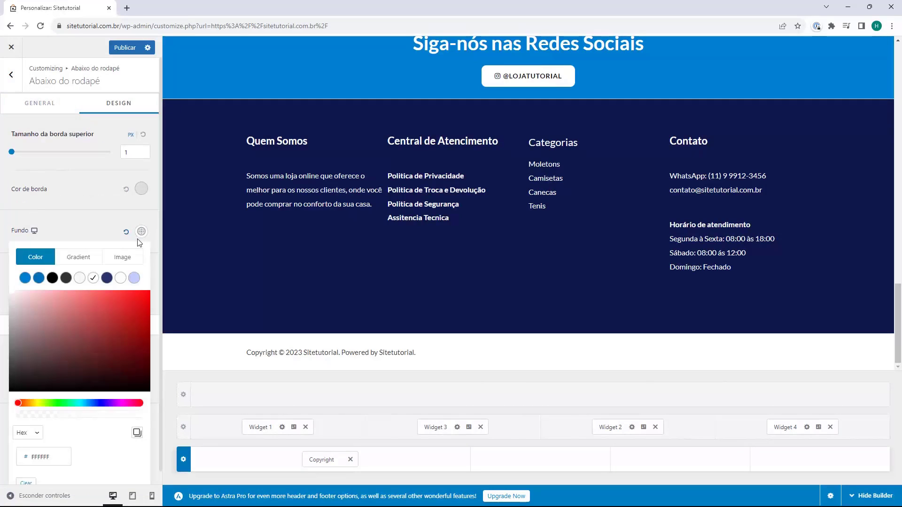
double_click(47, 456)
type("0E1B4D")
left_click(451, 391)
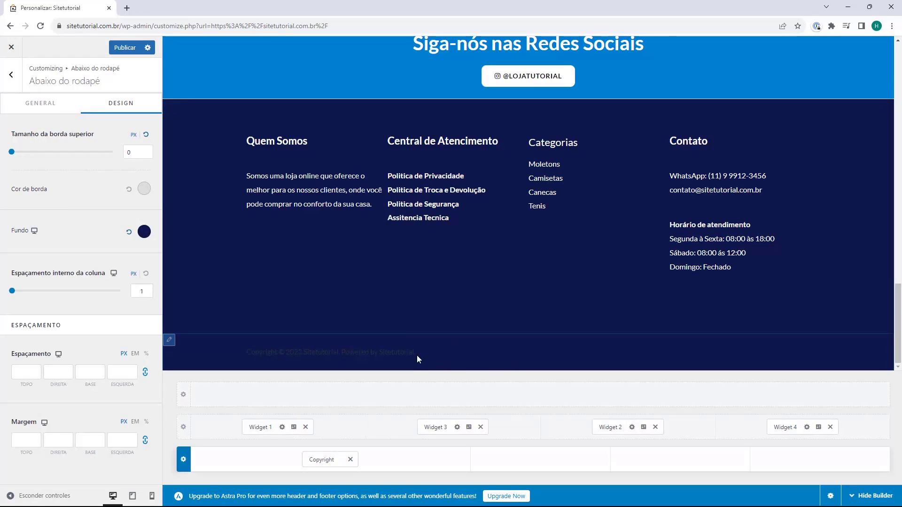
Set the text colour of the footer's Copyright element to white, FFFFFF.
left_click(339, 460)
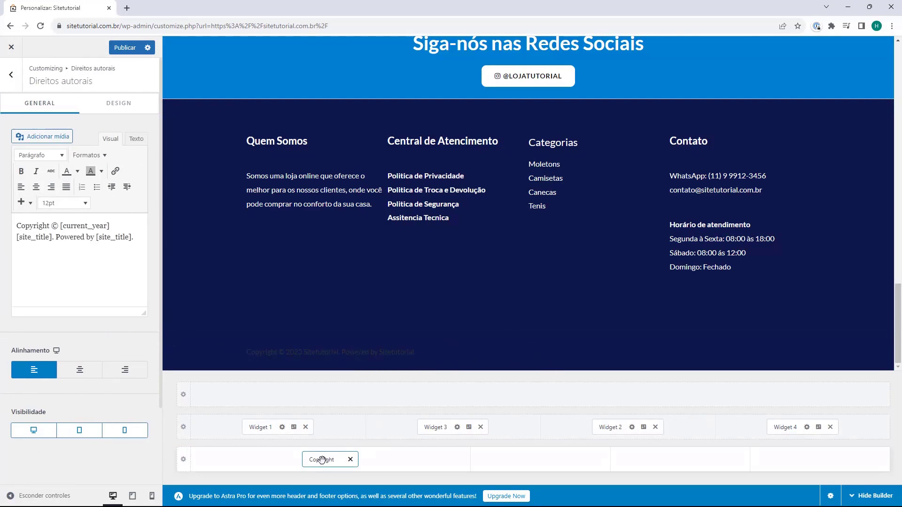
left_click(114, 102)
left_click(144, 132)
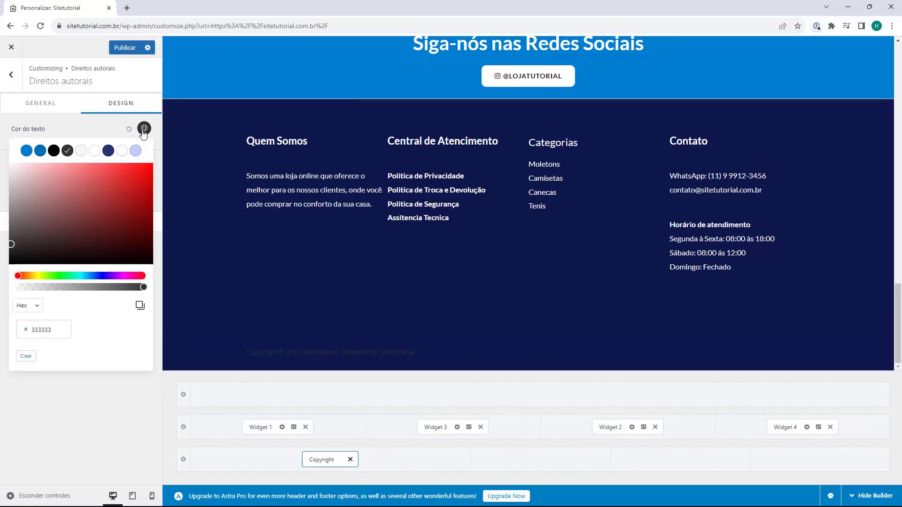
left_click(96, 152)
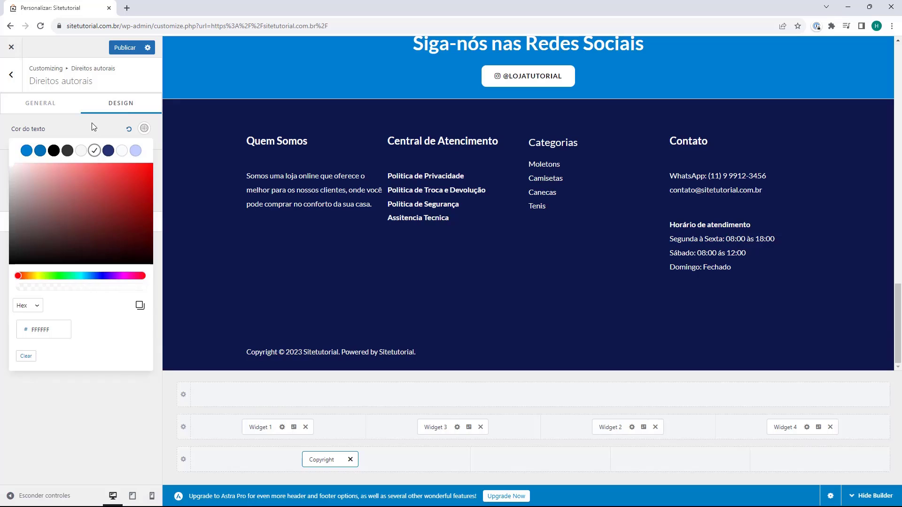
left_click(92, 122)
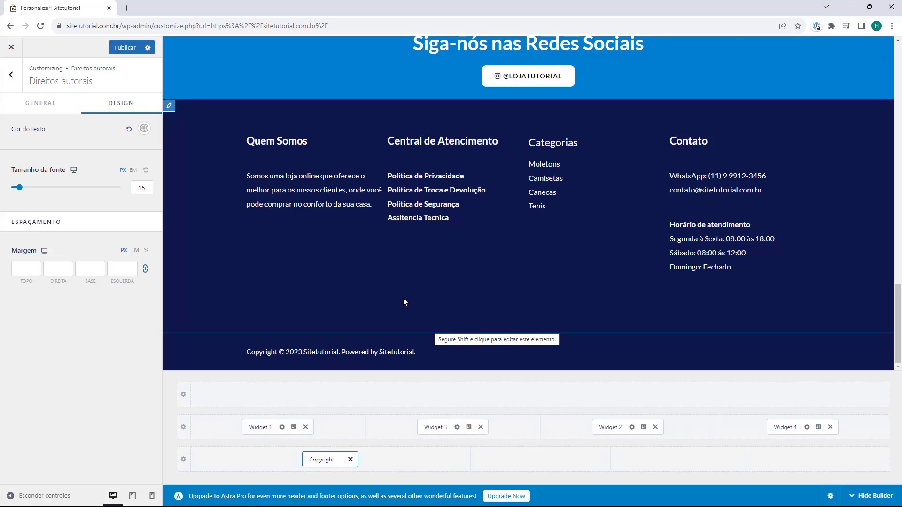
Publish the footer customizations and open sitetutorial.com.br in a new browser tab to review the live page.
left_click(127, 52)
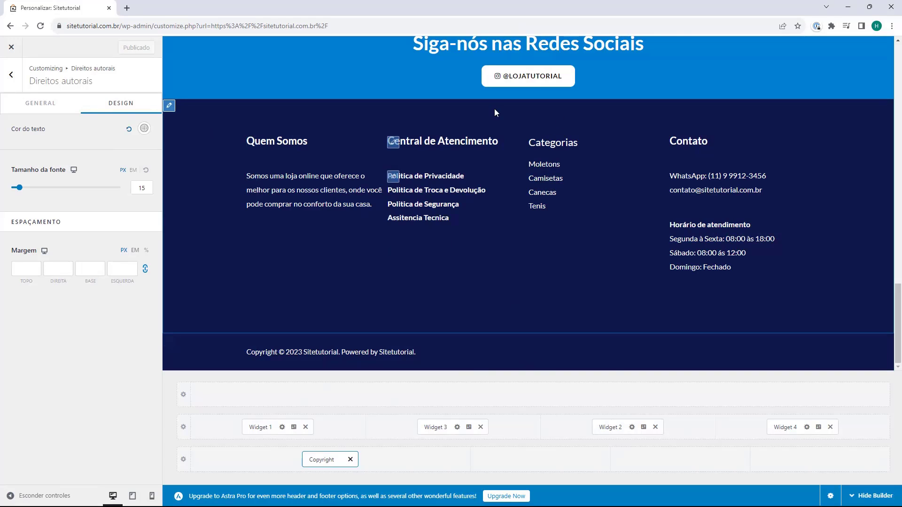
left_click(127, 8)
type("sitetutorial.com.br")
key("Return")
scroll(271, 153, "down", 20)
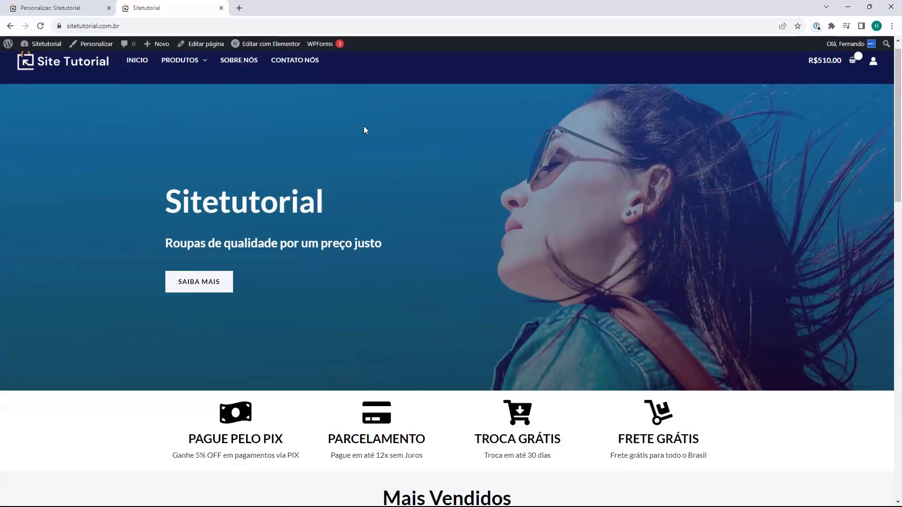